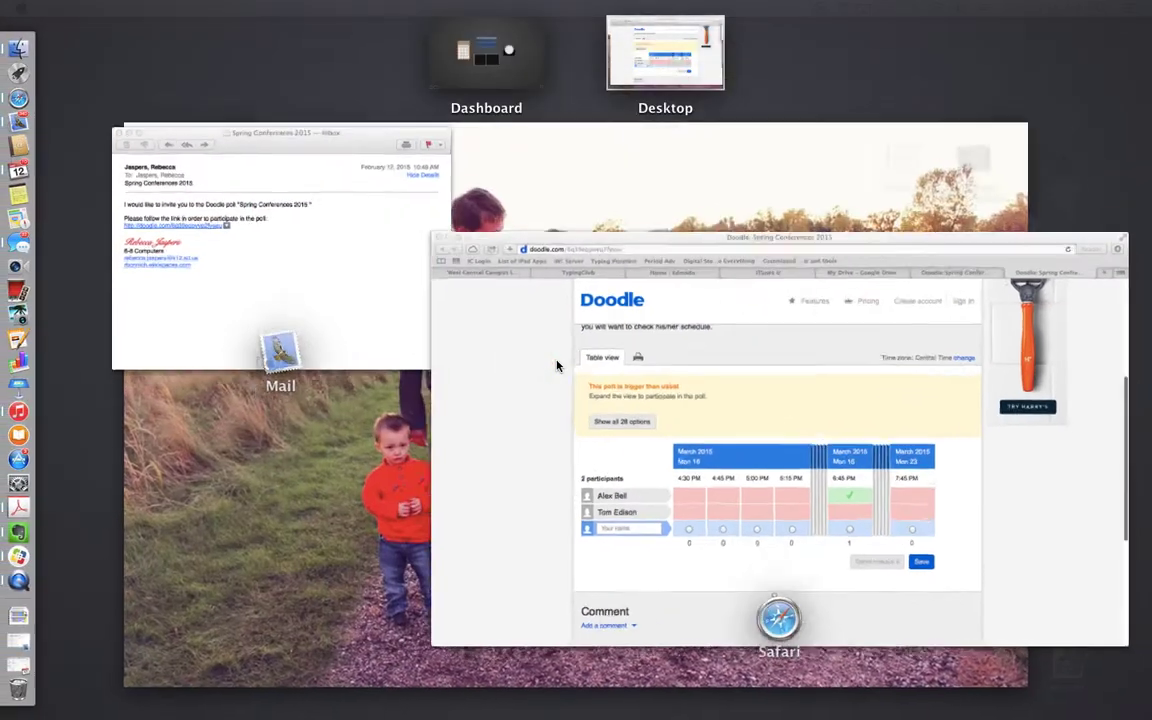
Step: Follow the doodle.com poll link in the Mail invitation email
click(291, 309)
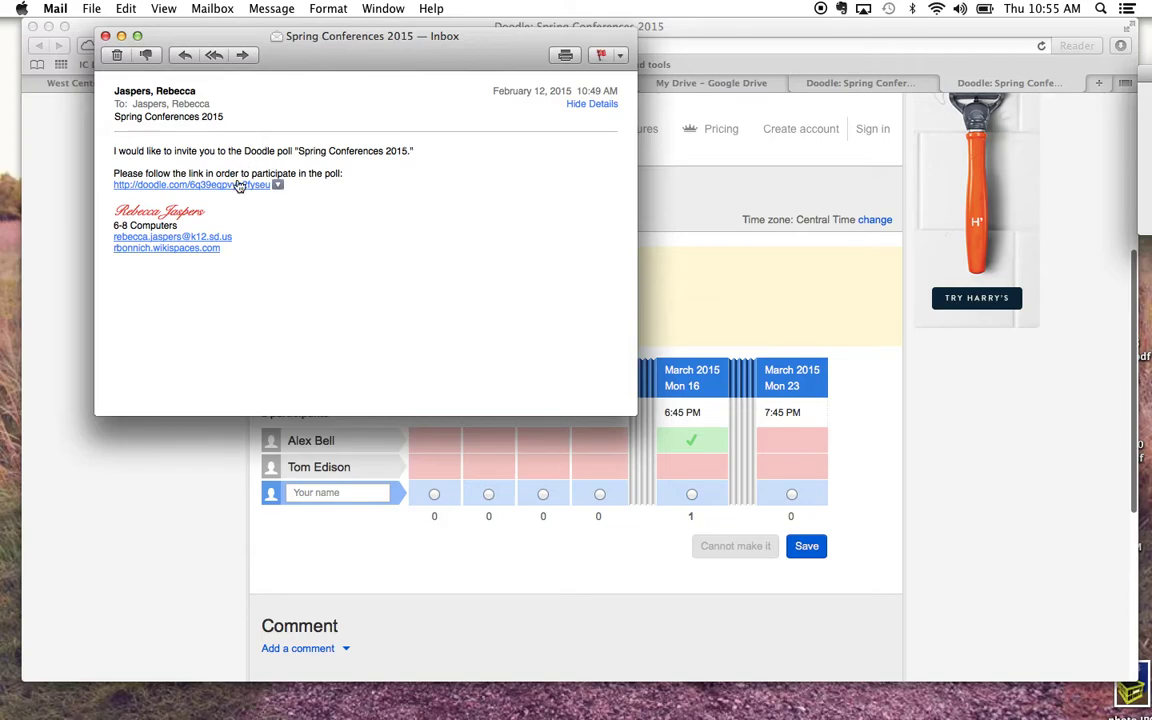
click(238, 186)
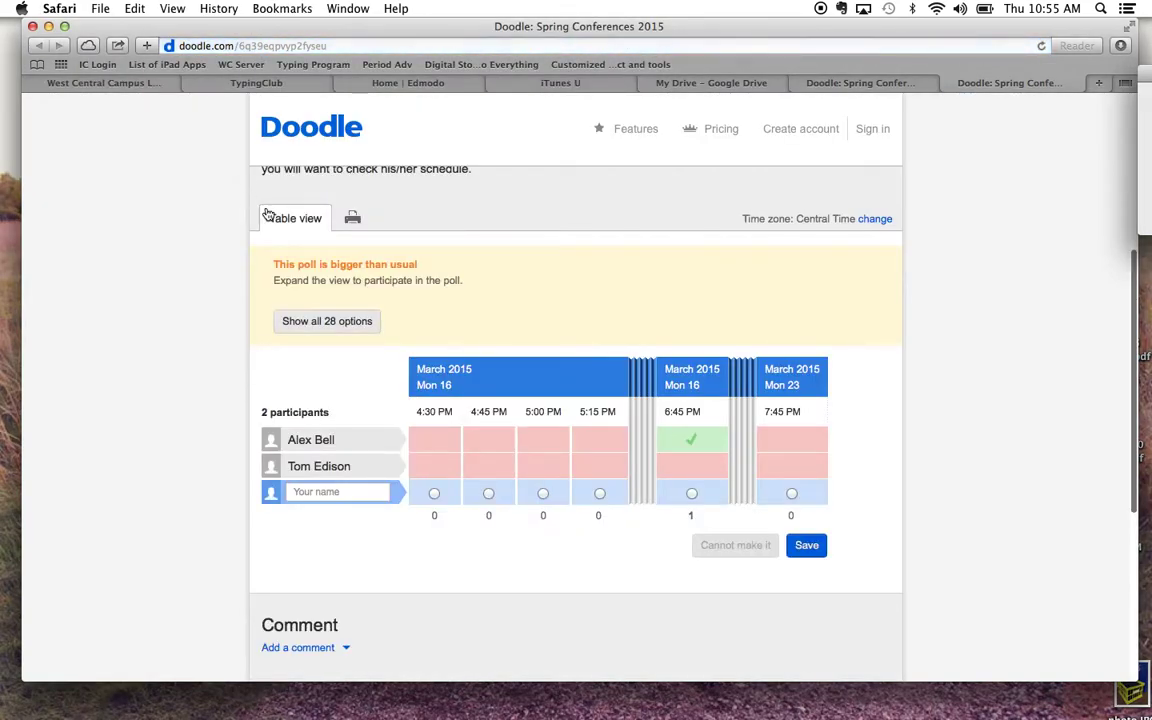
Step: Expand the Spring Conferences 2015 poll table to show all 28 time options
scroll(300, 280, up, 5)
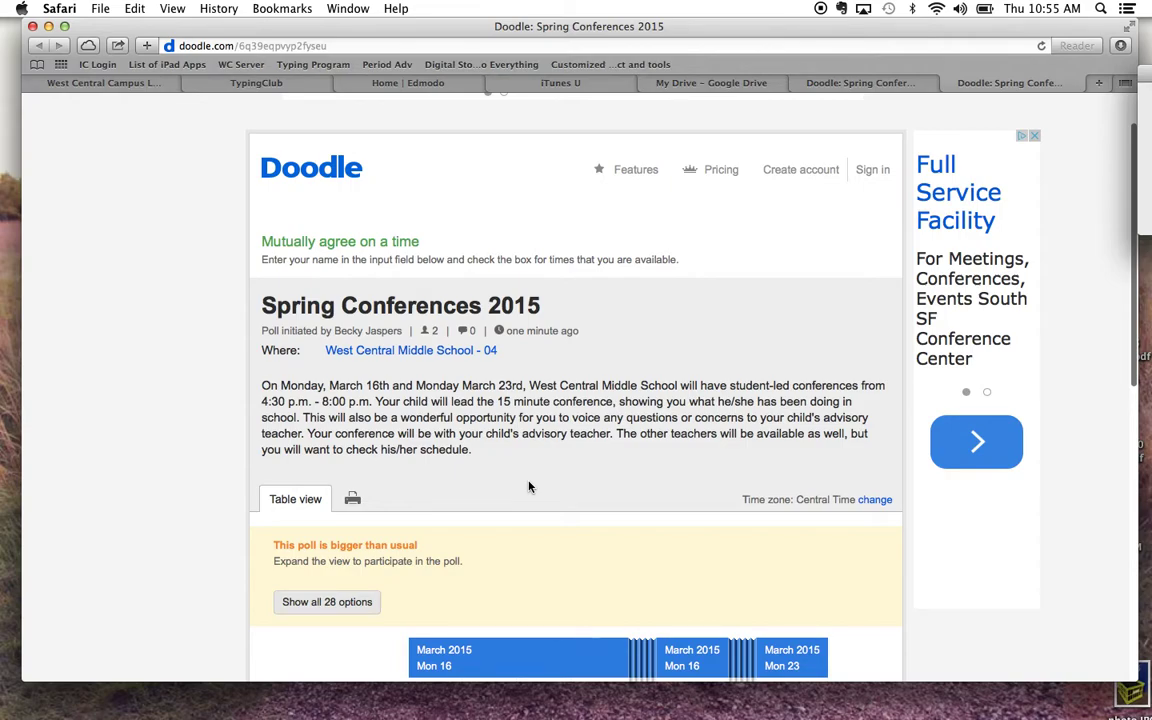
scroll(529, 487, down, 5)
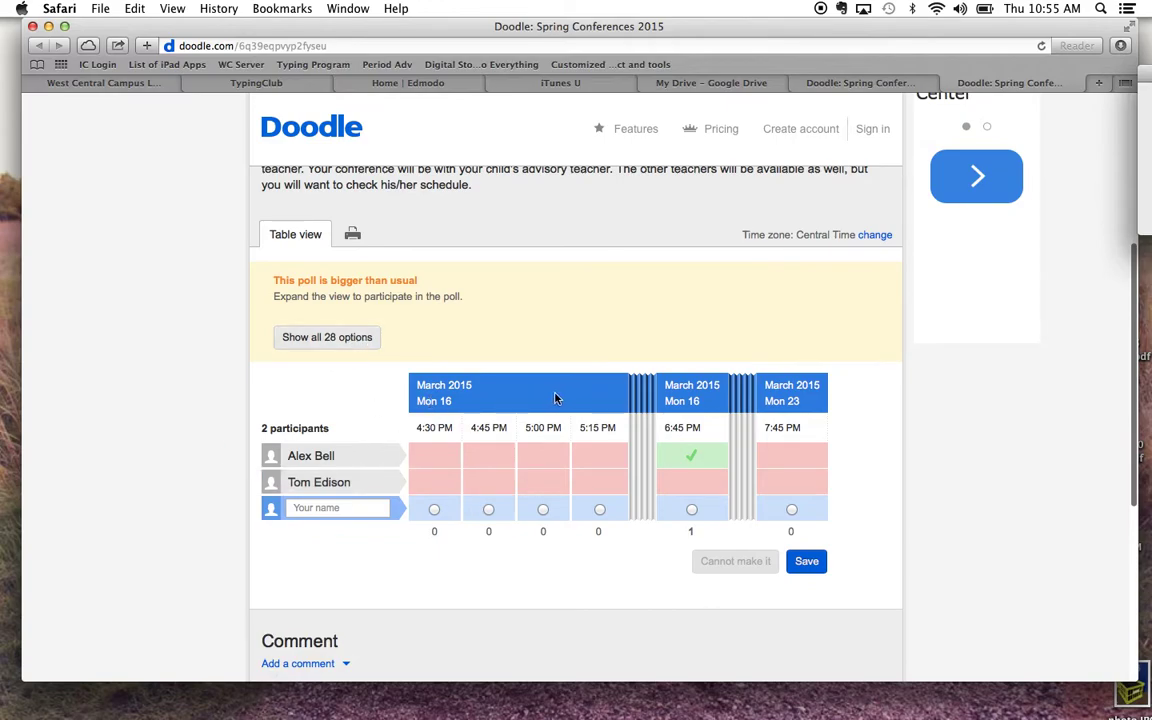
click(343, 350)
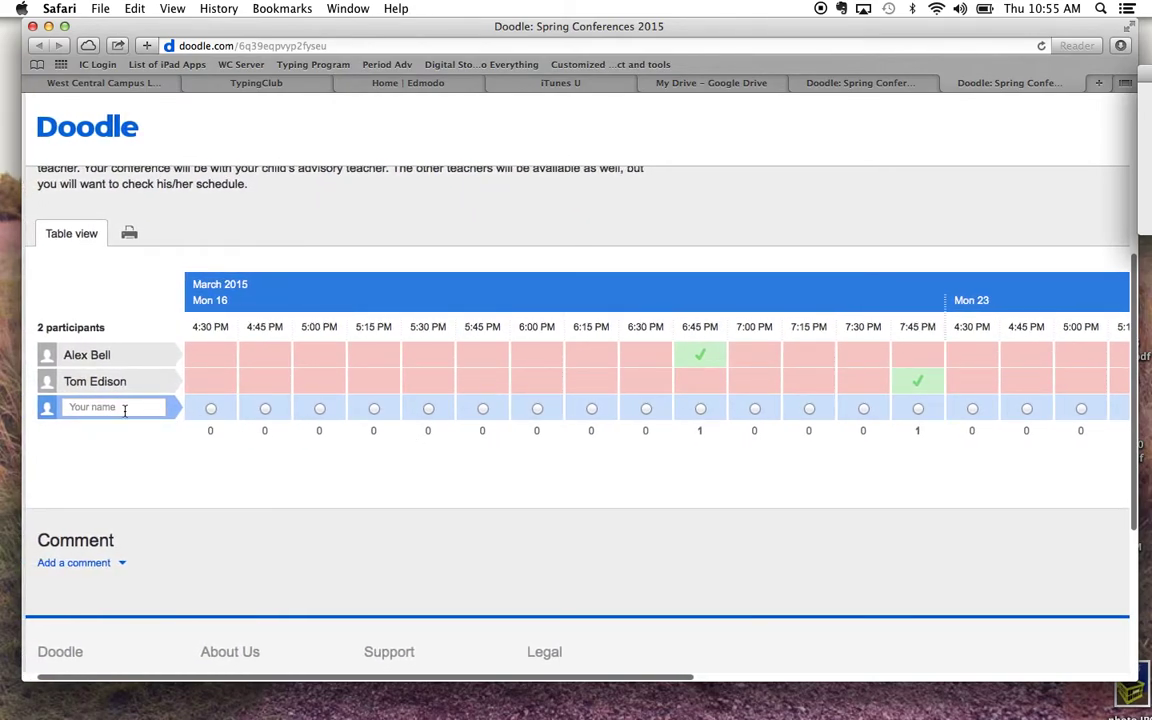
Step: Enter the participant's name in a new row and mark the Mon 23 5:30 PM slot
click(125, 410)
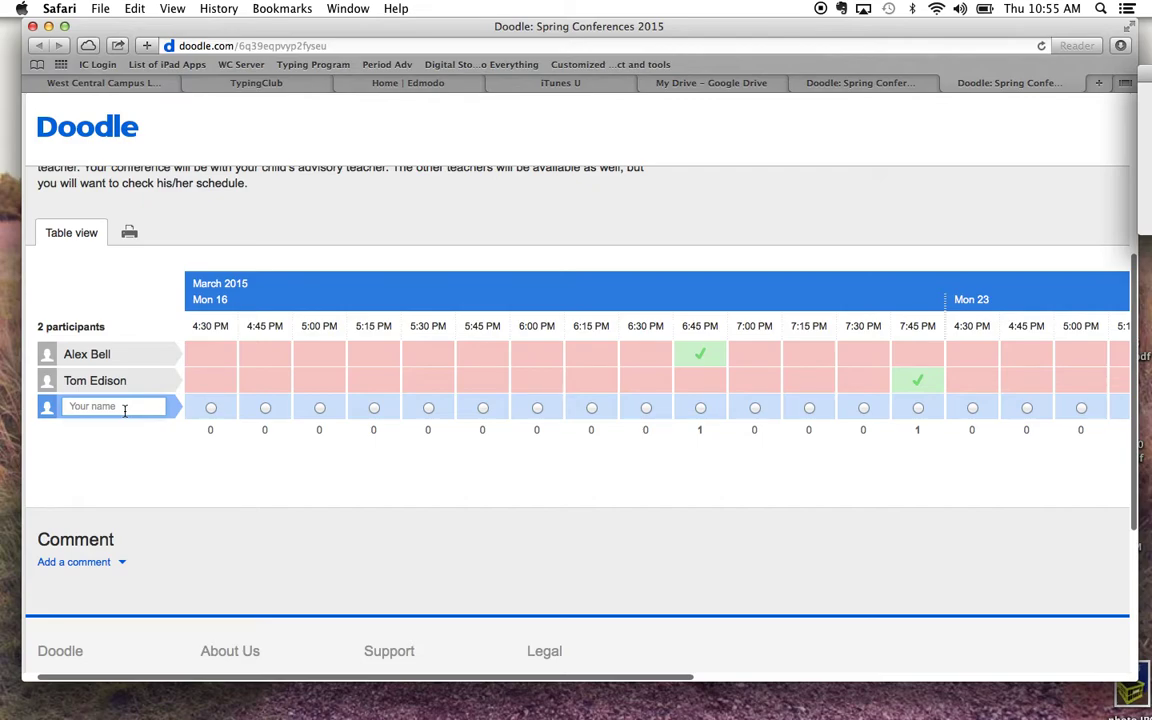
scroll(215, 408, right, 2)
scroll(215, 408, right, 10)
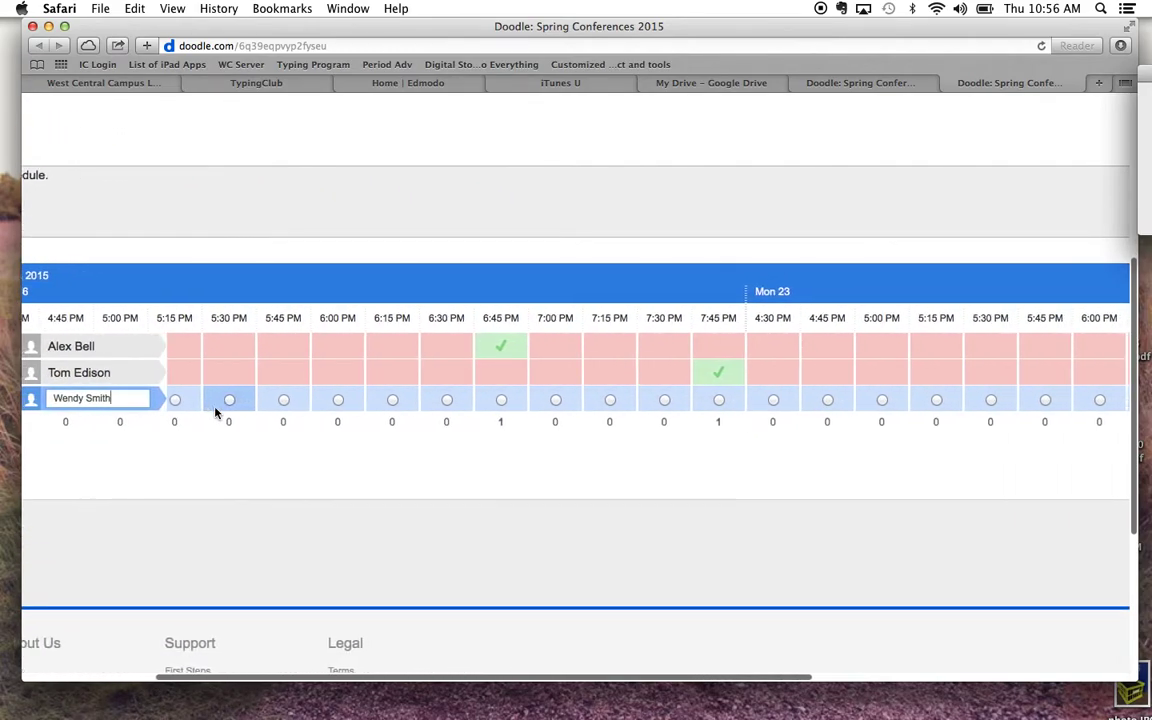
scroll(308, 292, left, 7)
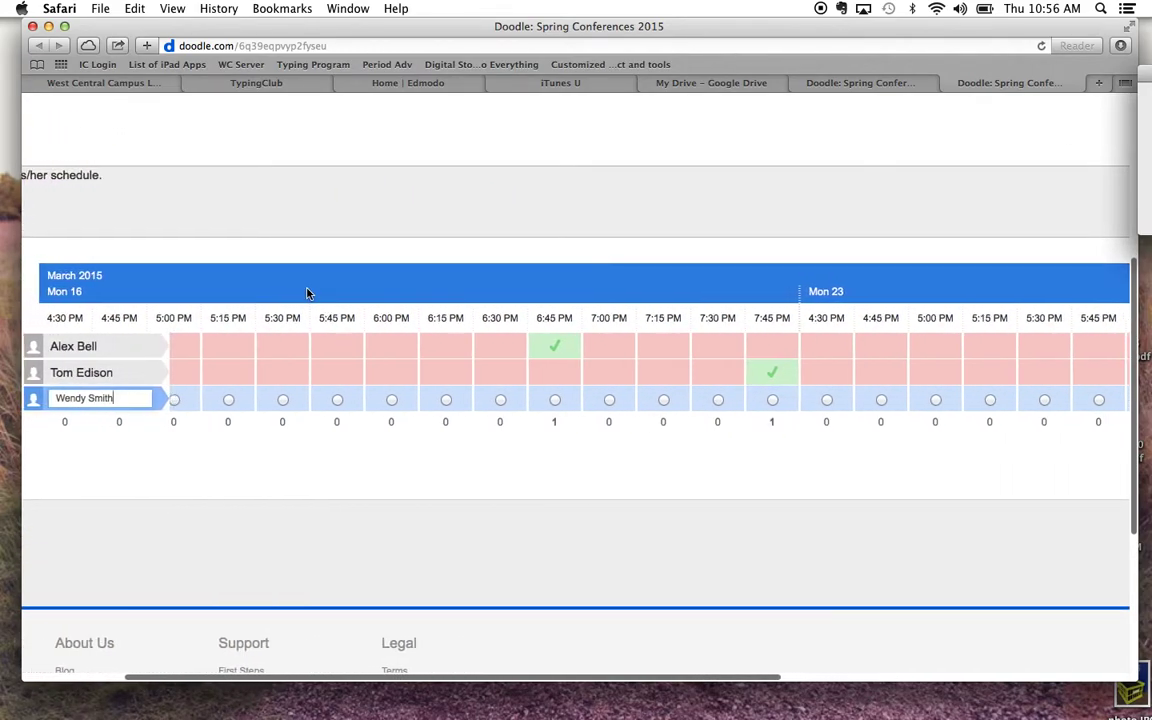
scroll(308, 292, right, 12)
scroll(307, 293, right, 2)
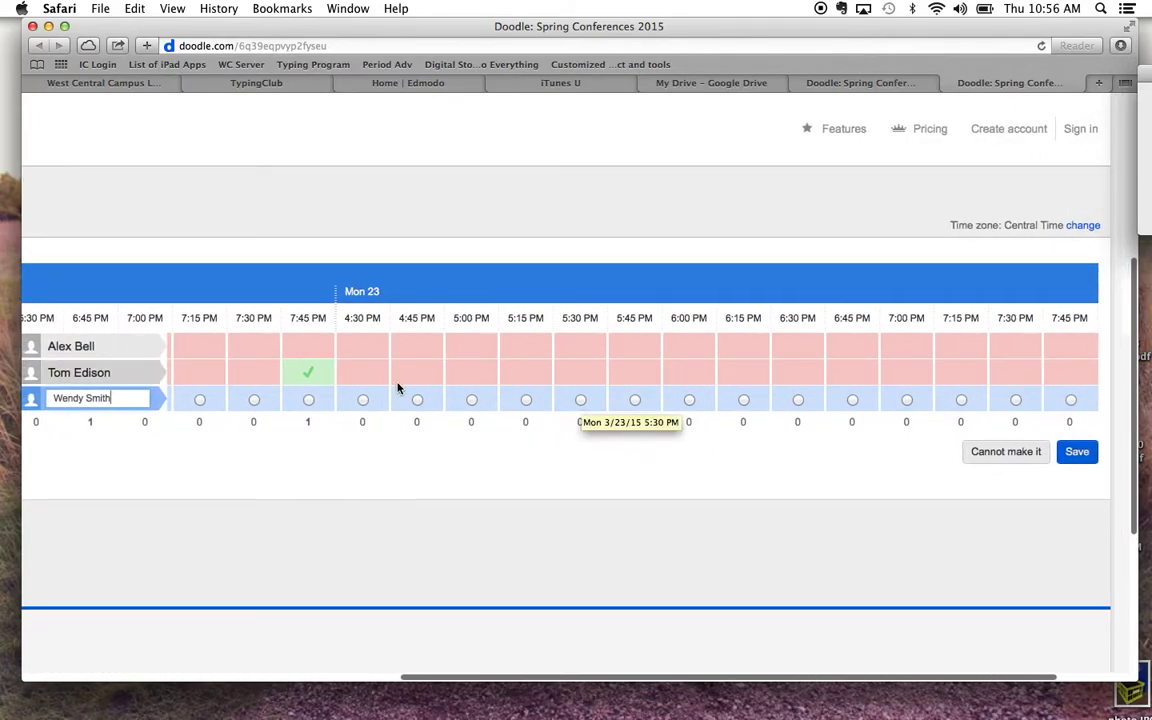
click(580, 400)
scroll(332, 399, left, 5)
scroll(332, 399, left, 1)
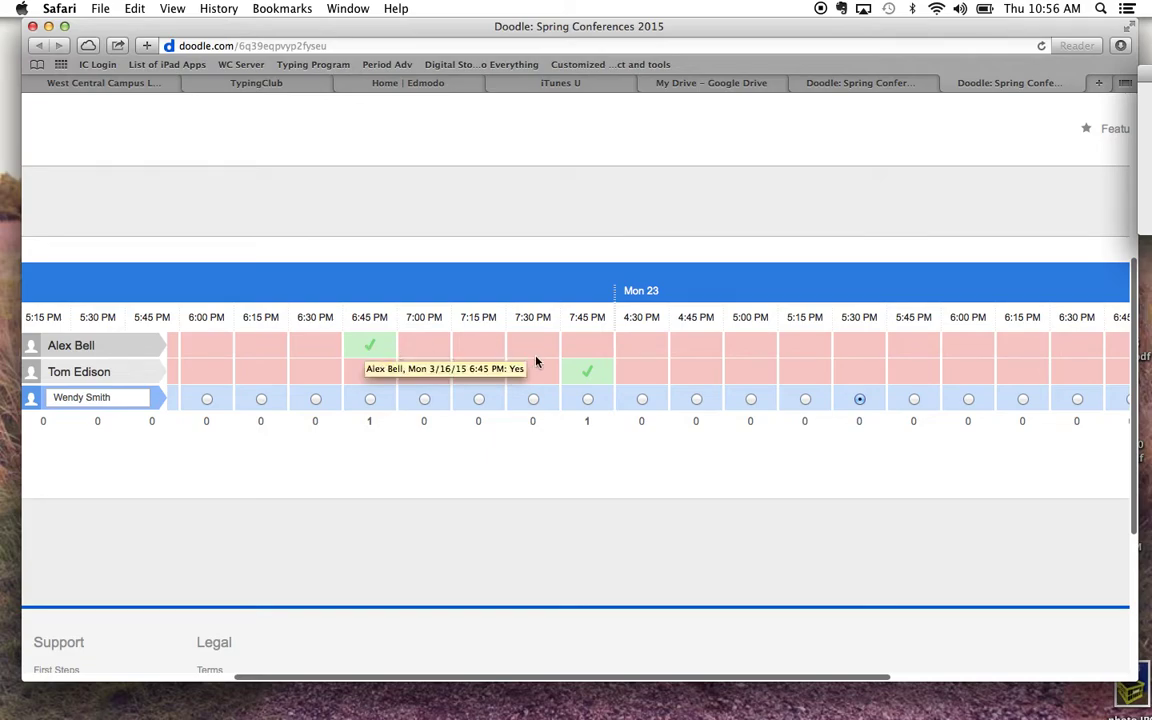
mouse_move(578, 378)
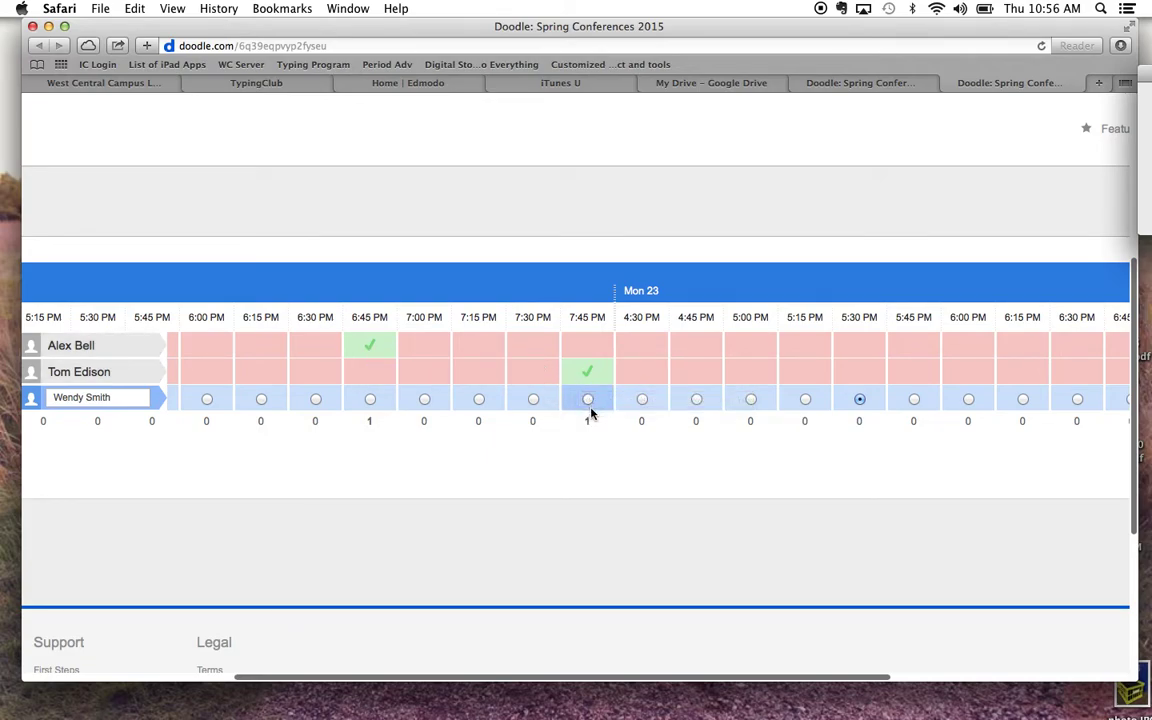
scroll(590, 413, right, 5)
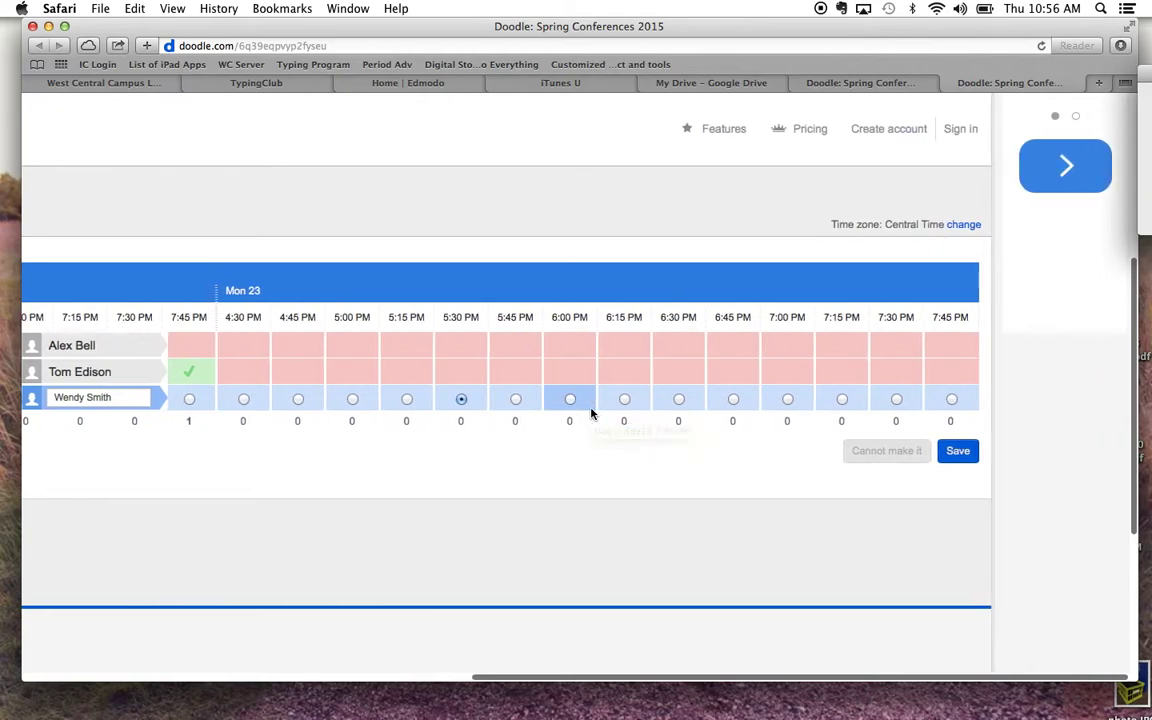
Step: Choose the Mon 23 5:30 PM slot and save the poll answer
click(460, 400)
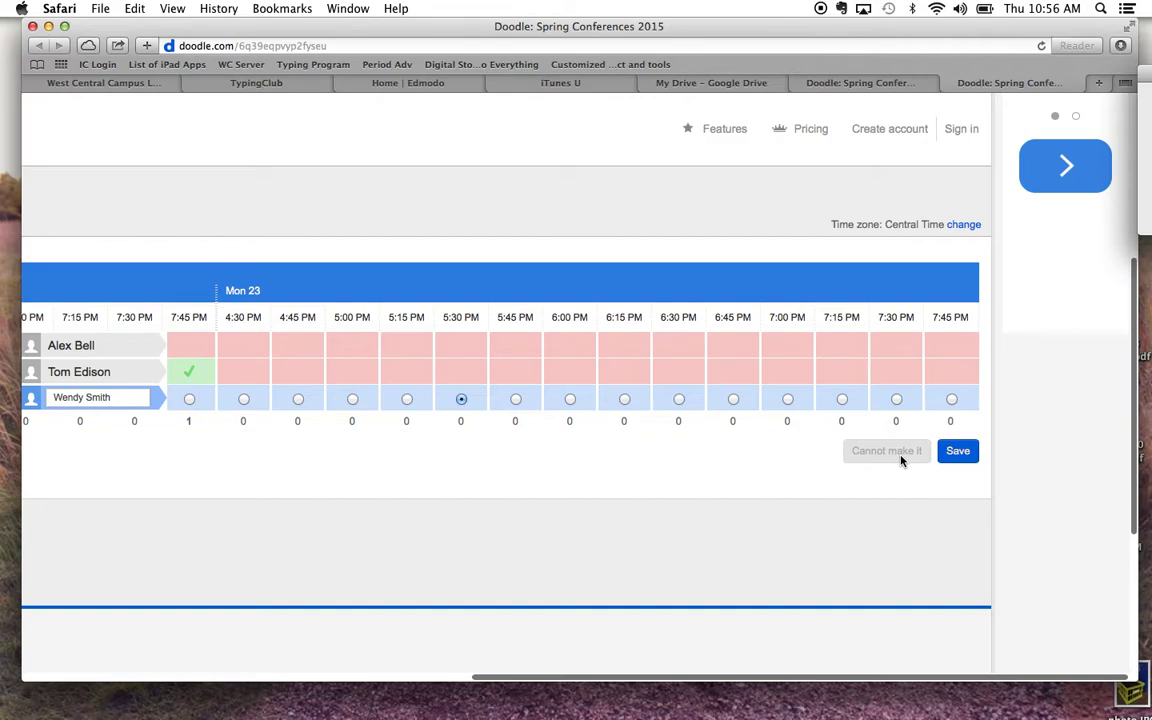
click(961, 452)
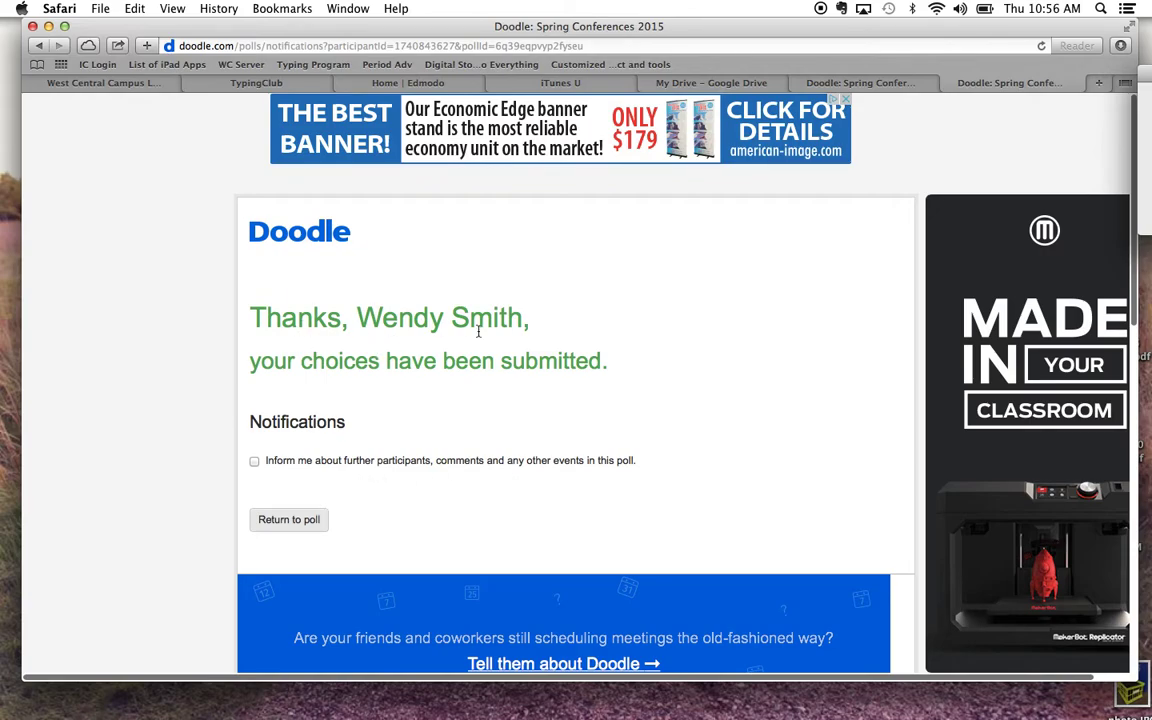
Step: Return to the poll and expand all 28 options to check the saved Mon 23 5:30 PM answer
click(295, 524)
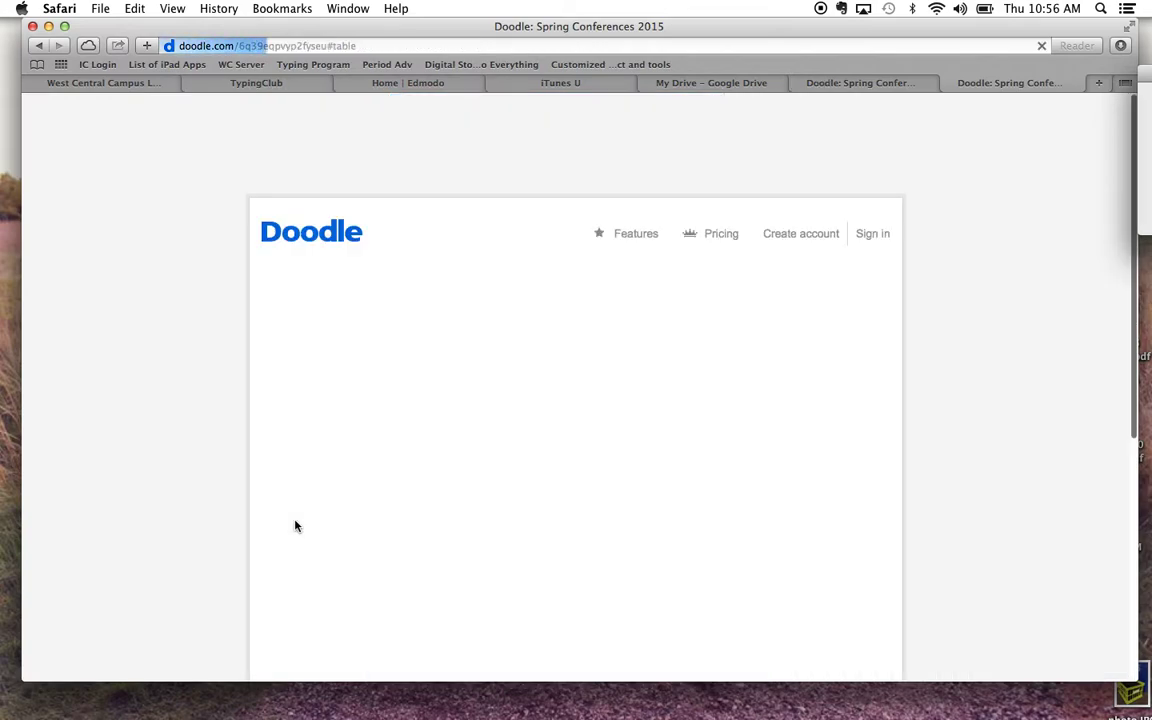
scroll(451, 466, down, 5)
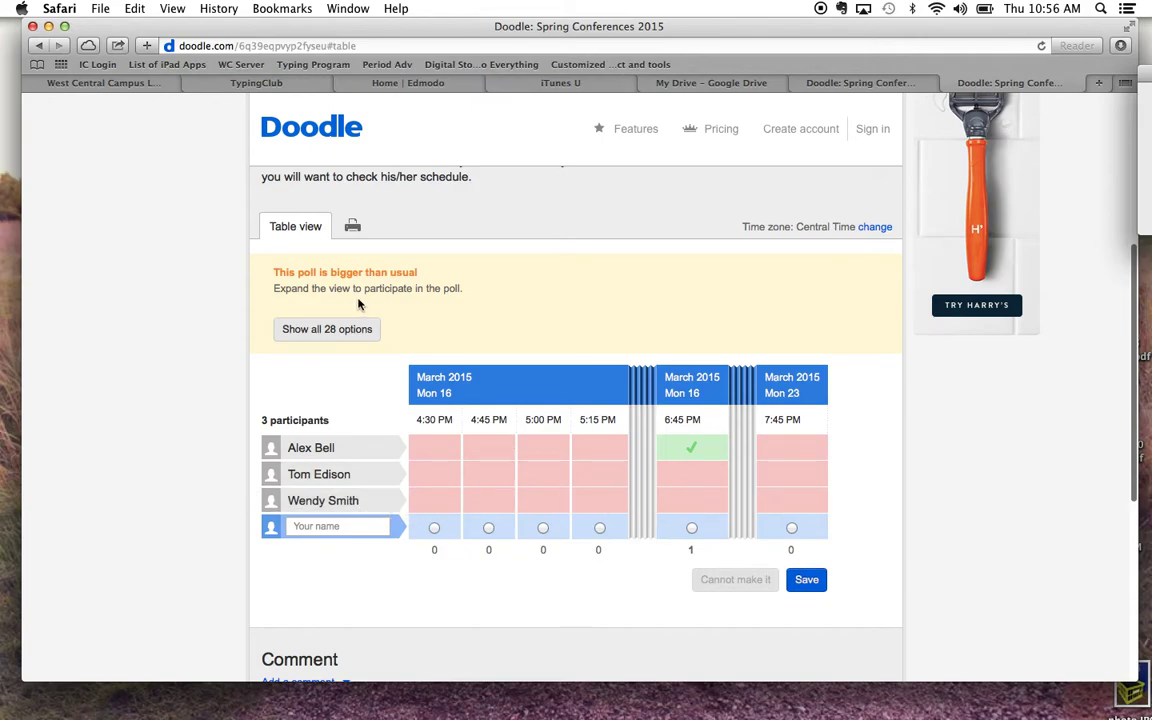
click(358, 330)
scroll(868, 391, right, 5)
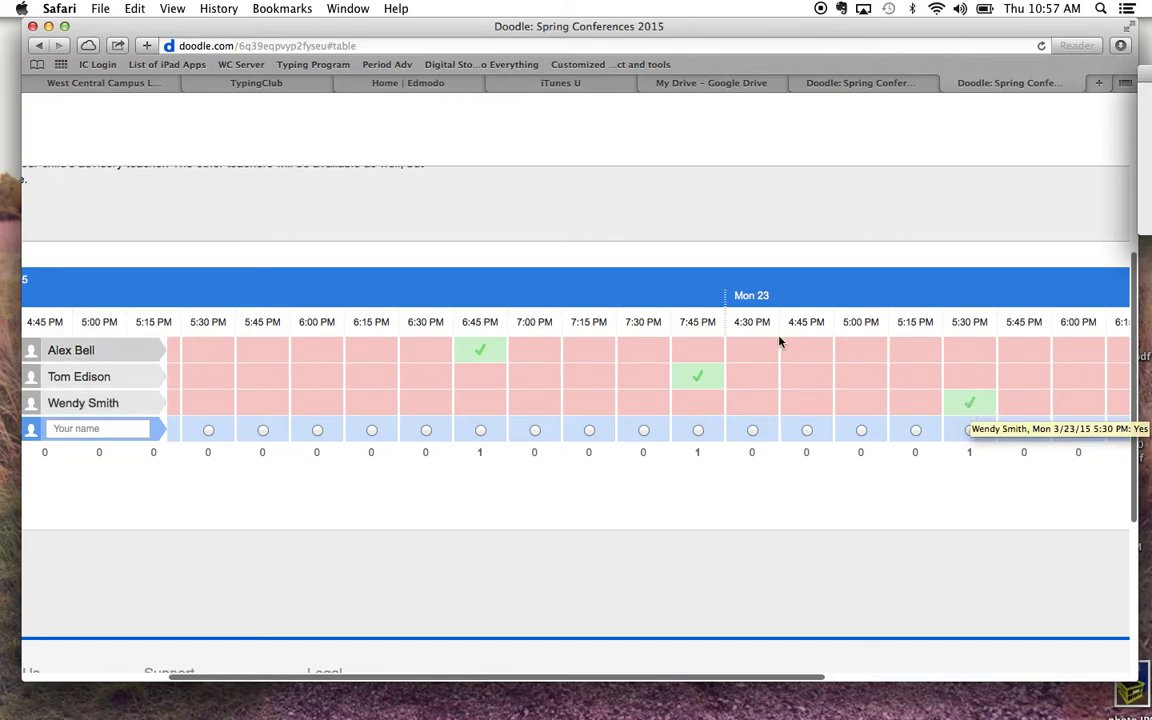
mouse_move(892, 382)
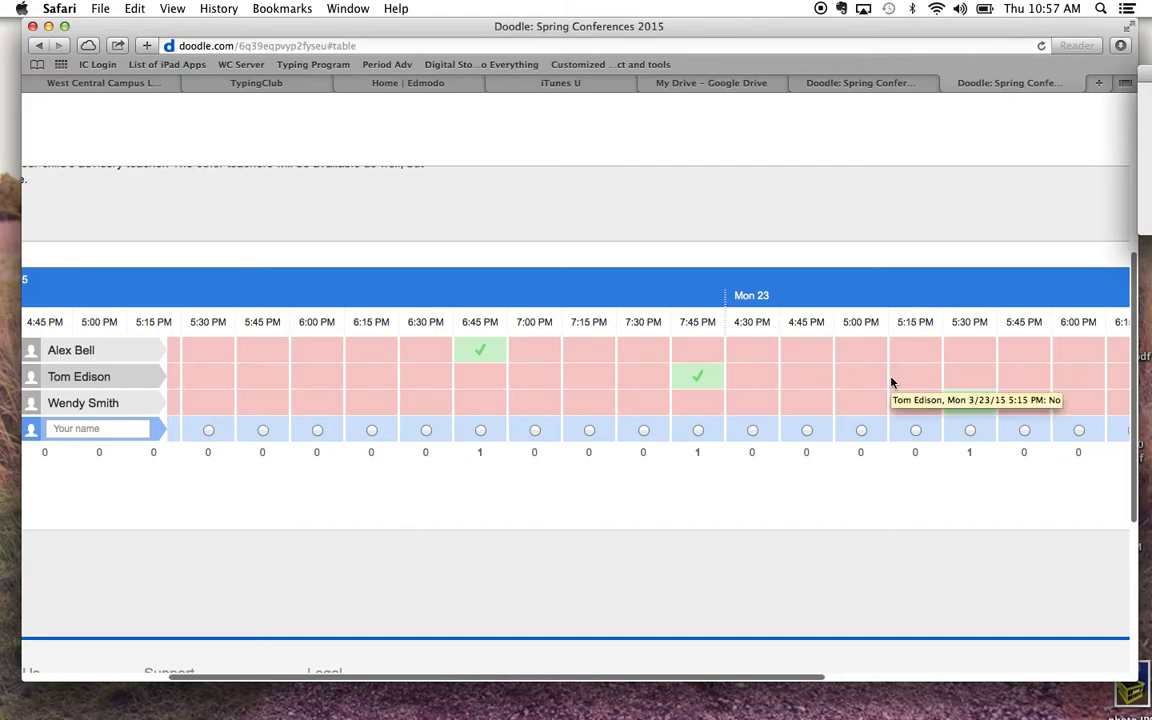
scroll(892, 382, right, 2)
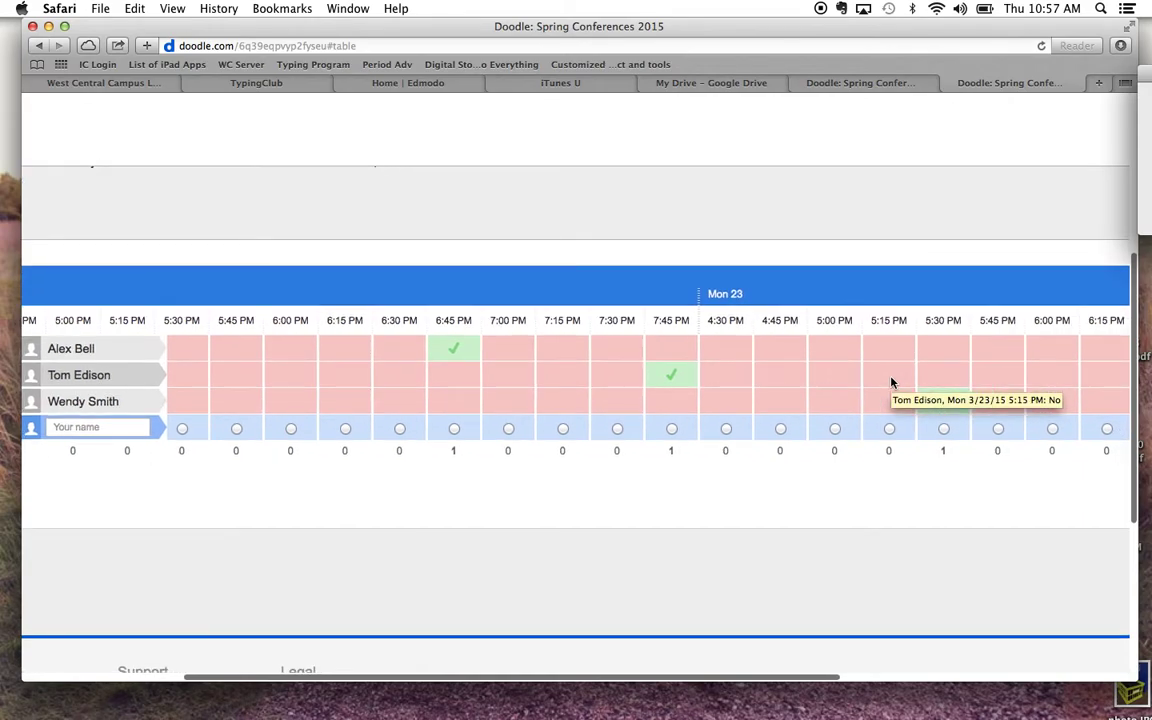
key(ctrl+Up)
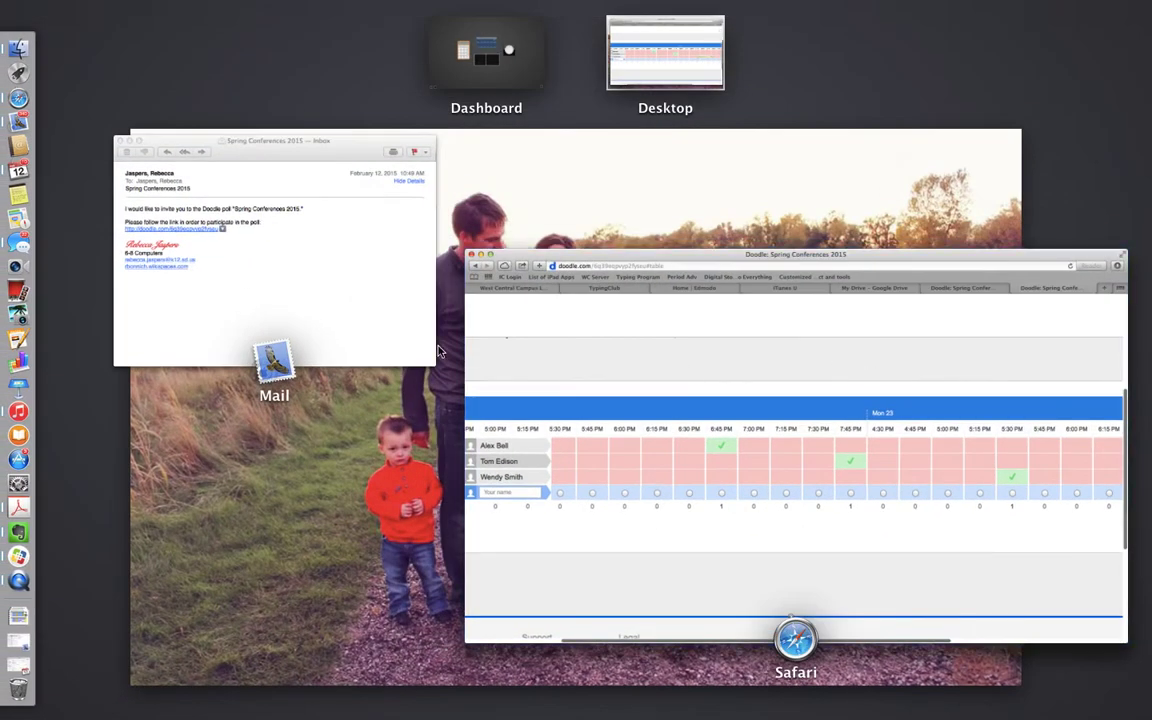
Step: Reopen the poll from the Mail invitation link and expand all 28 time options
click(347, 306)
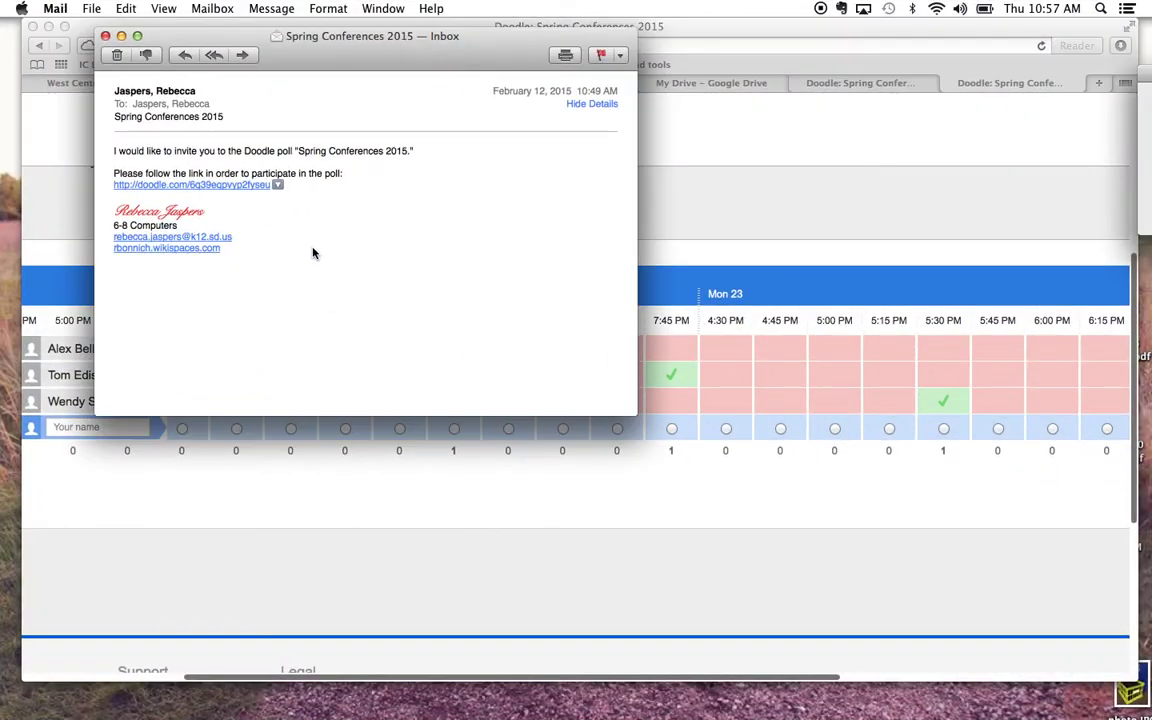
click(207, 188)
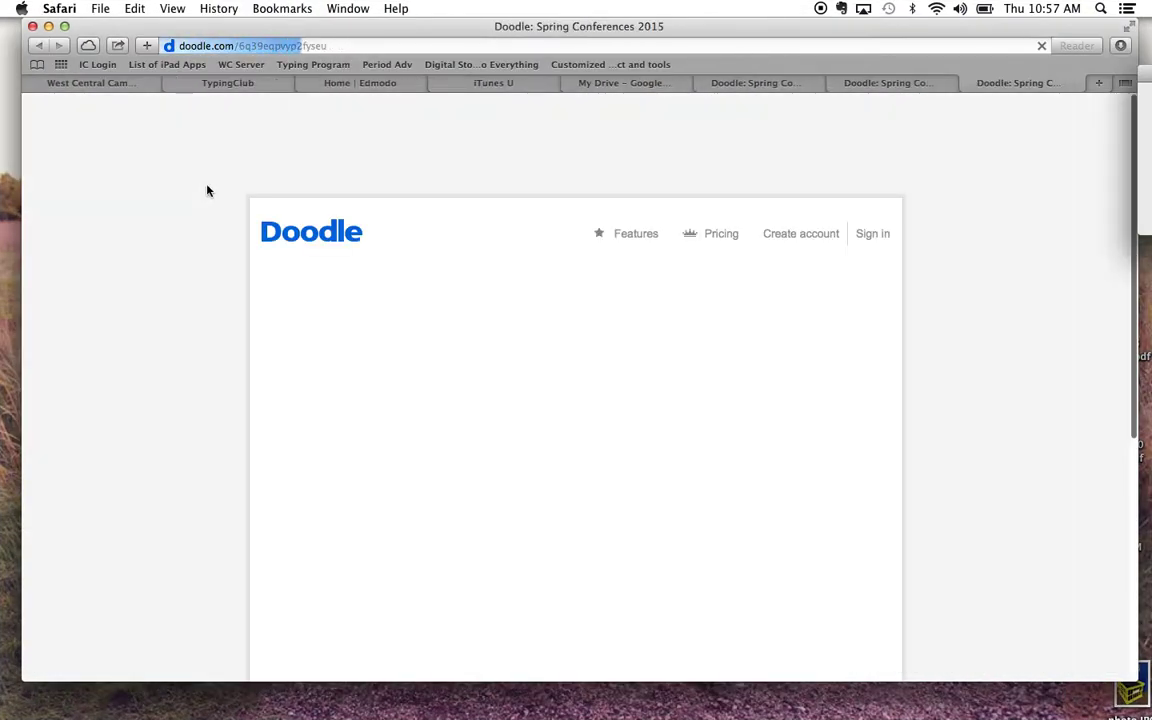
scroll(493, 356, down, 5)
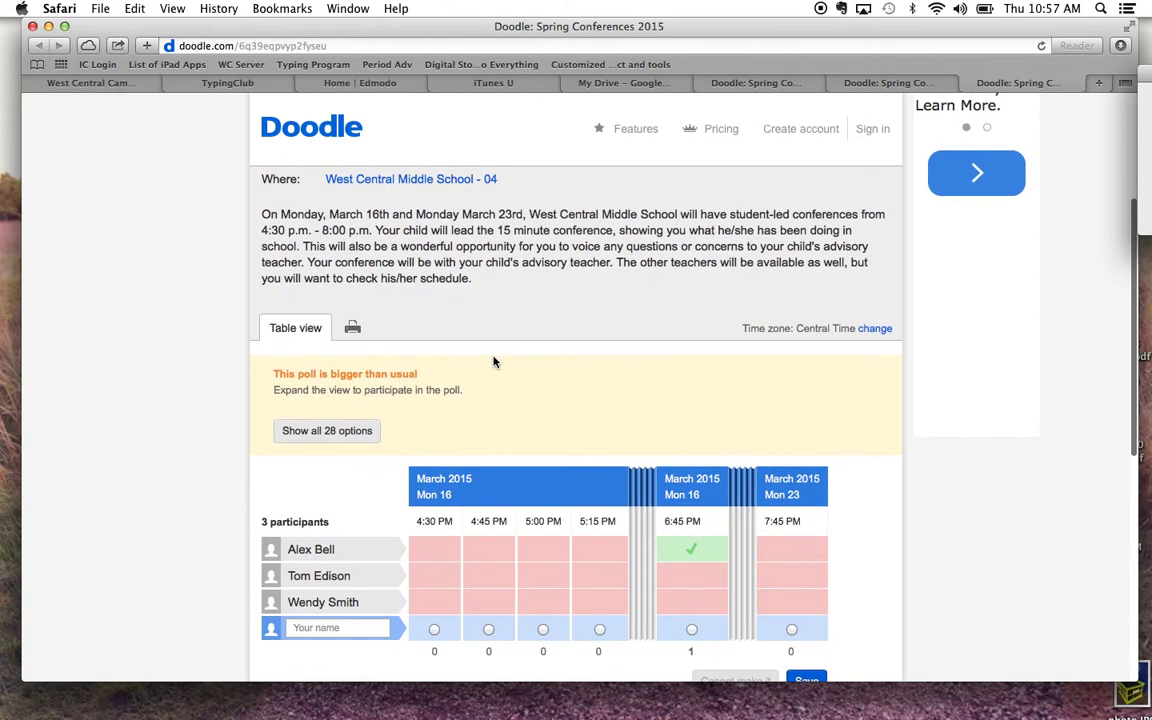
click(293, 438)
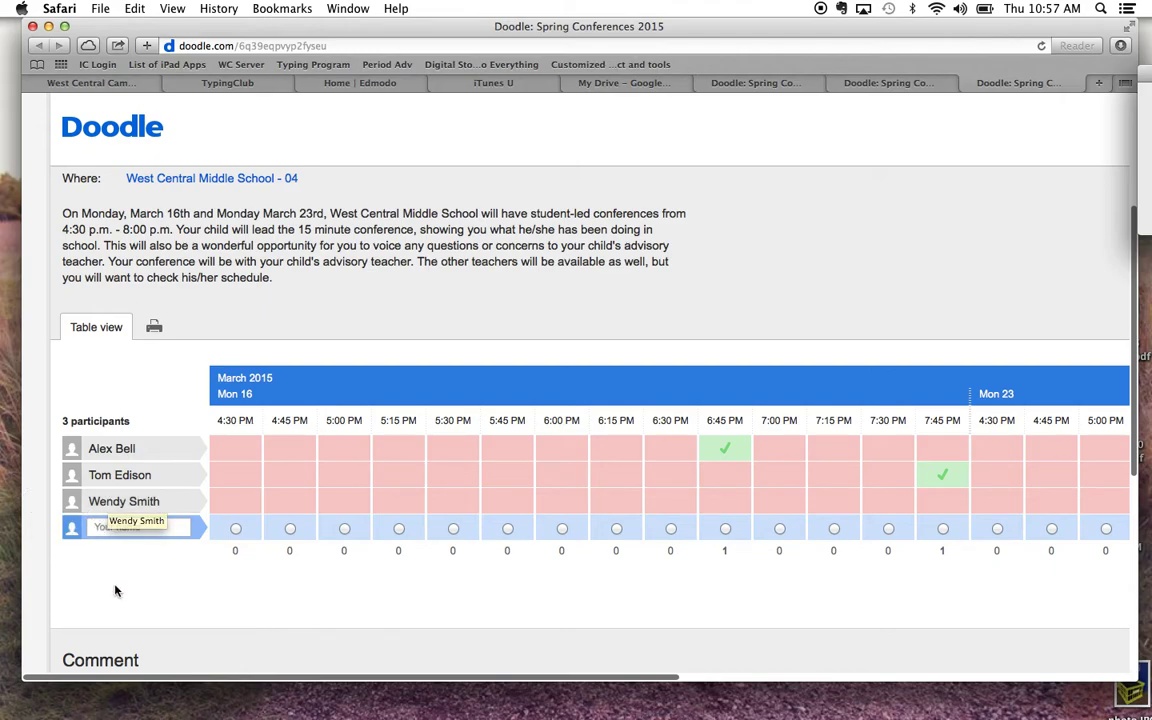
Step: Edit the third participant's answer to Mon 16 at 7:00 PM and save it
mouse_move(55, 503)
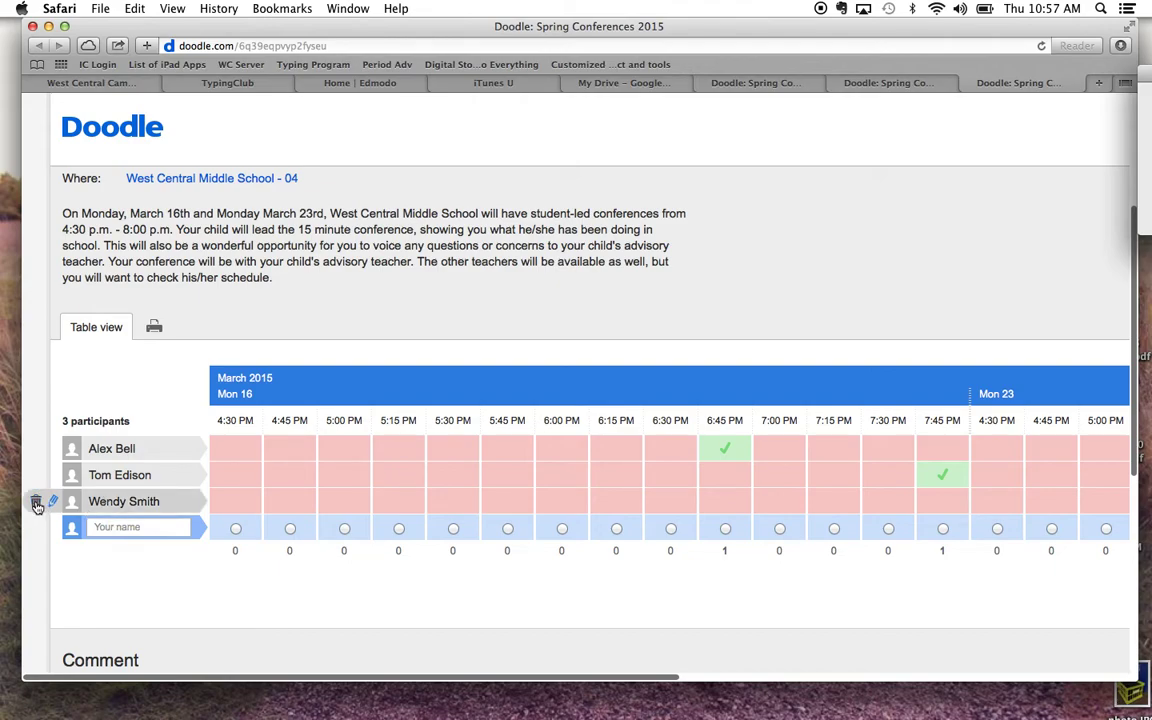
click(50, 503)
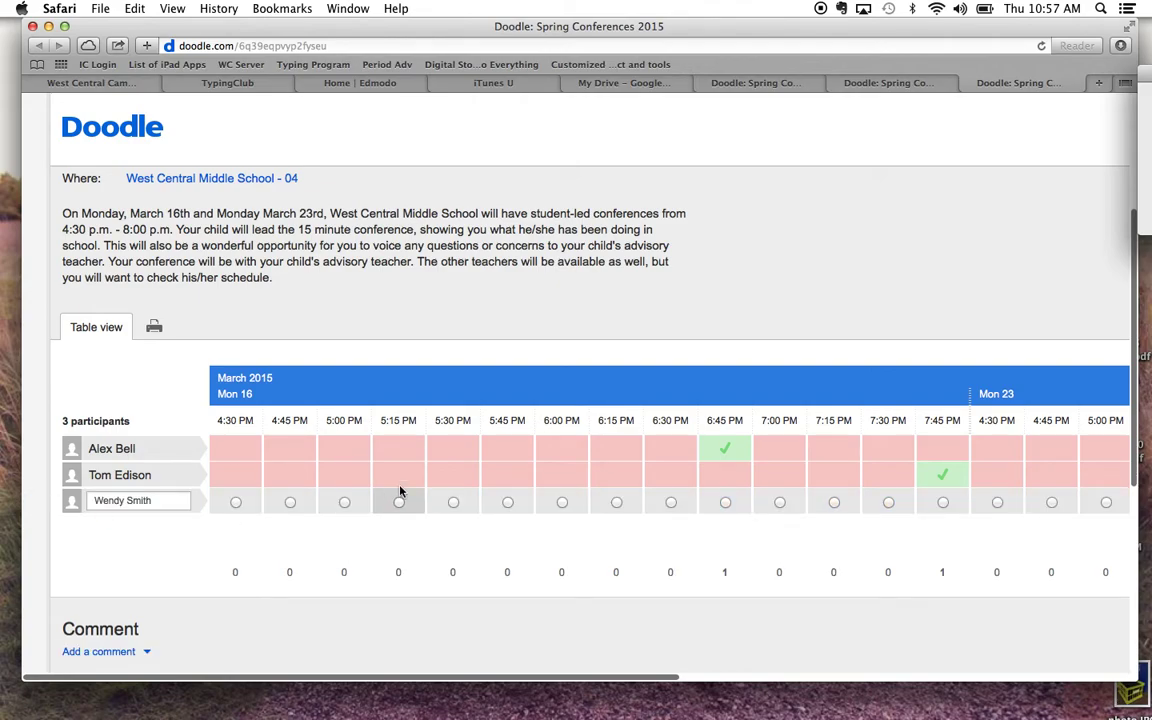
scroll(406, 493, right, 2)
scroll(406, 491, right, 2)
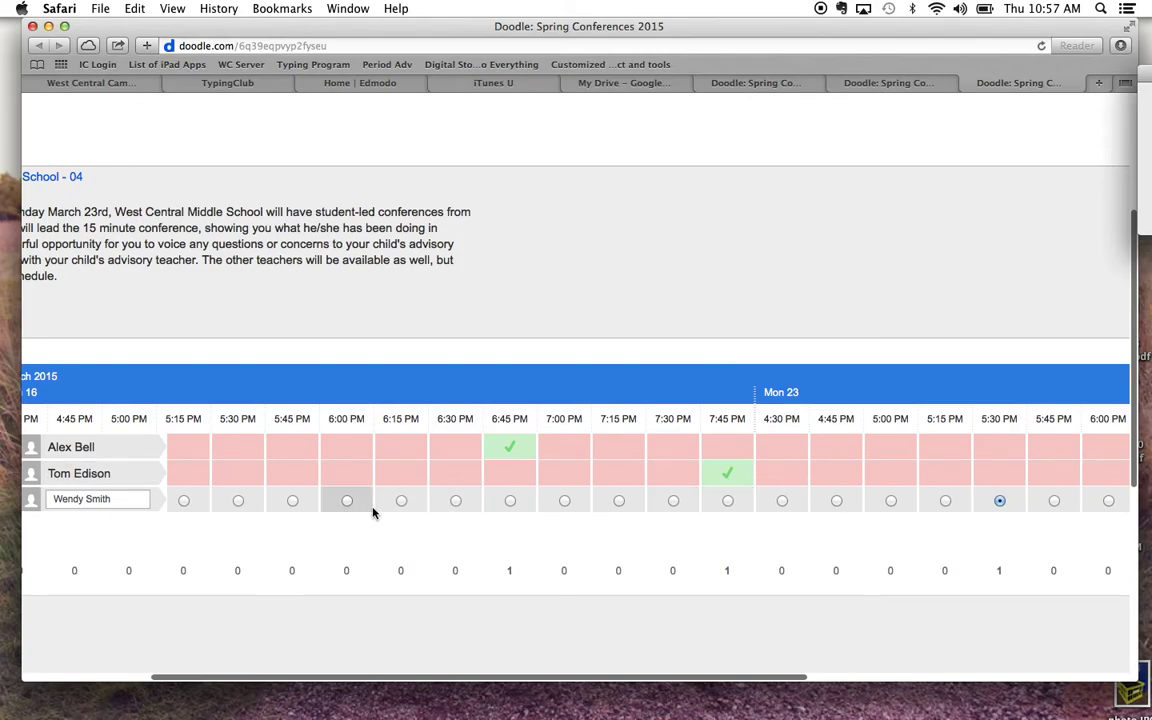
click(563, 500)
scroll(925, 528, right, 5)
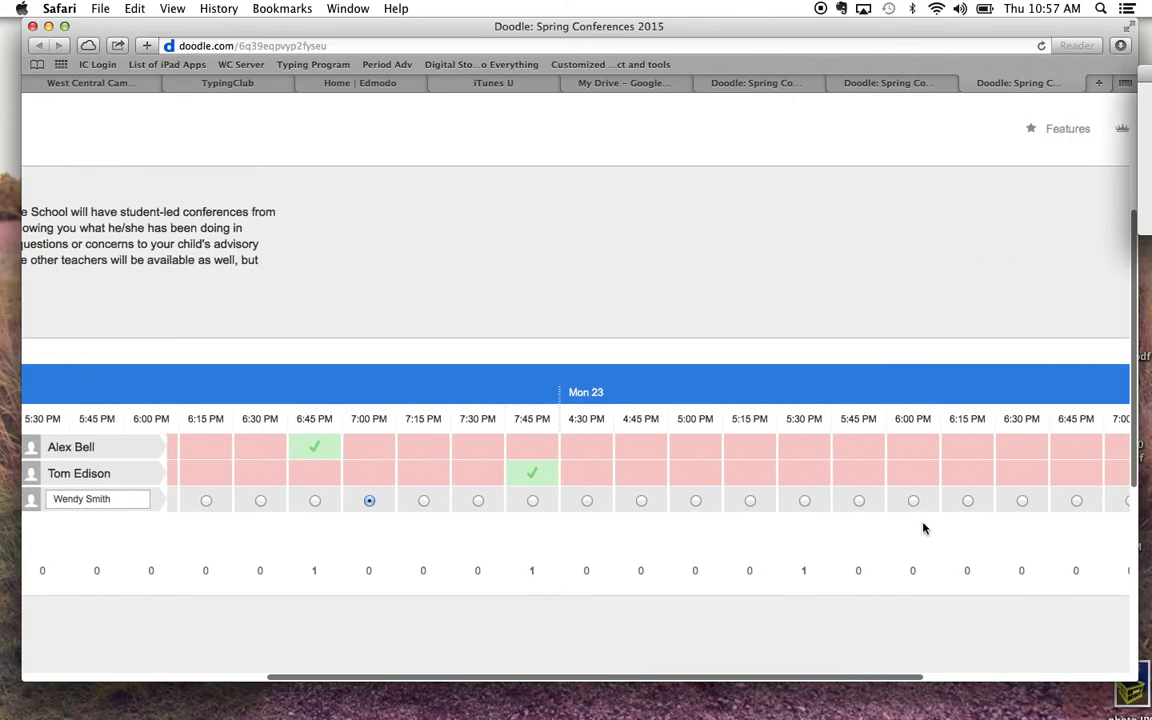
scroll(923, 528, right, 3)
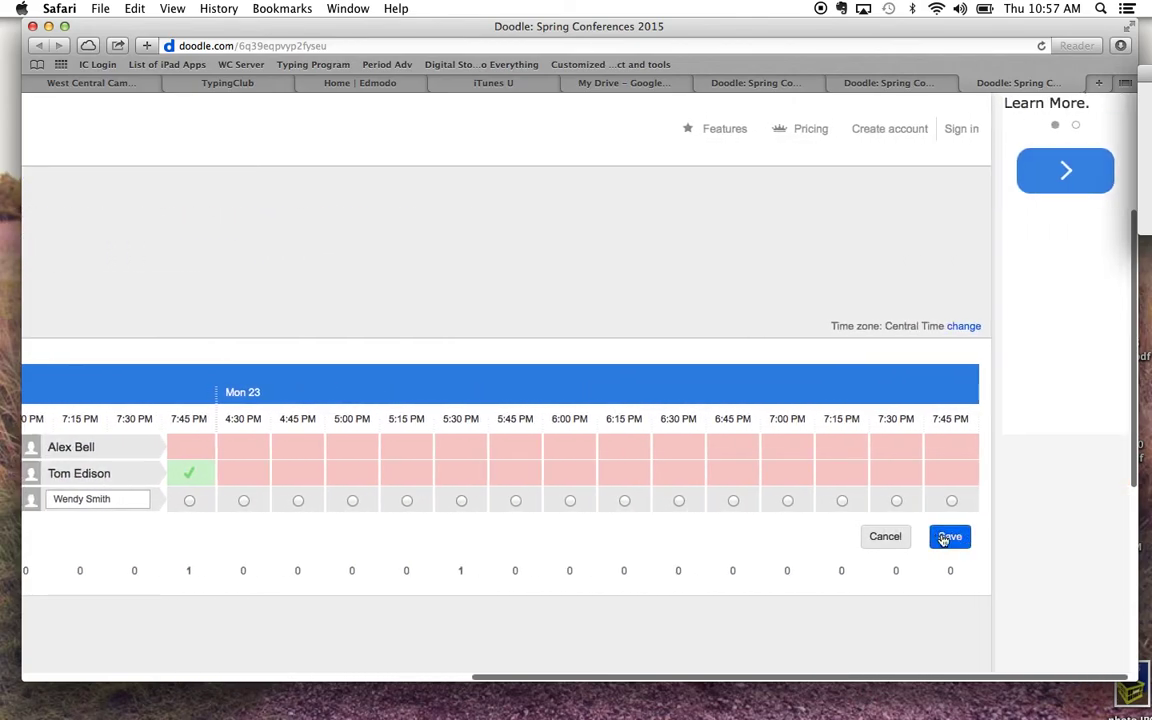
click(943, 538)
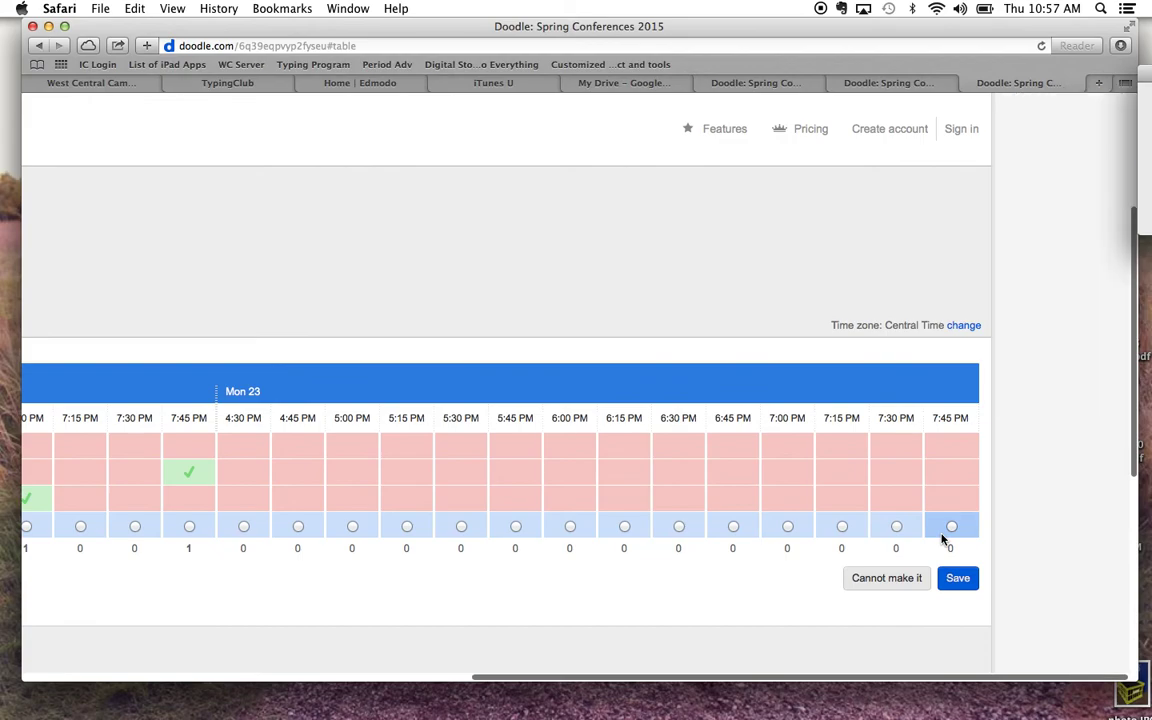
scroll(462, 533, left, 5)
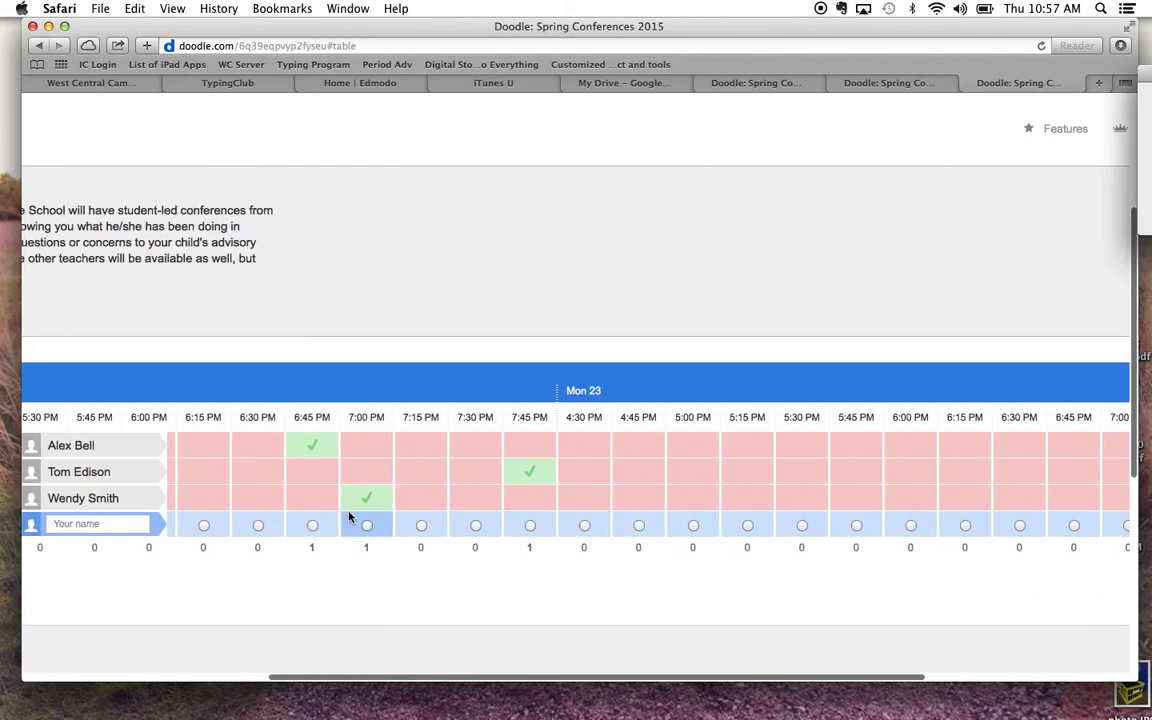